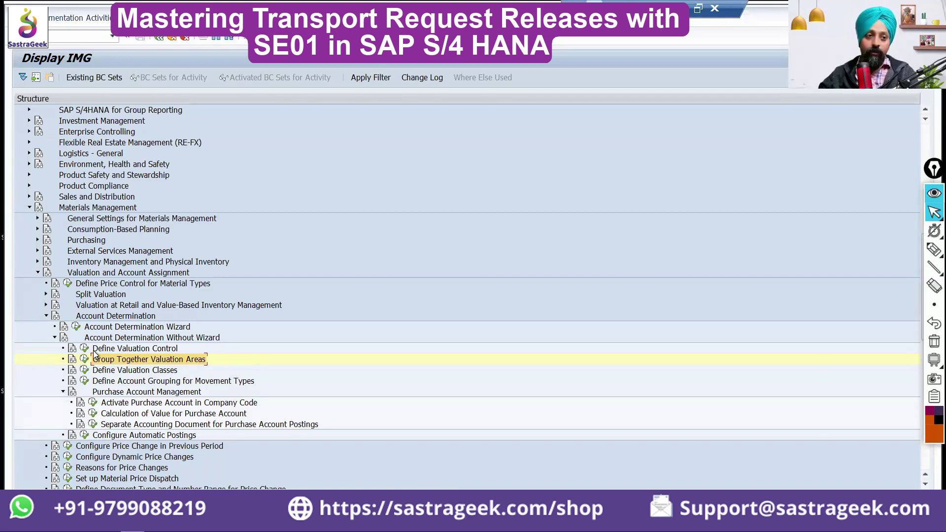
# Step: In the IMG, collapse Materials Management and drill into Controlling > Product Cost Controlling > Actual Costing/Material Ledger
pyautogui.click(29, 208)
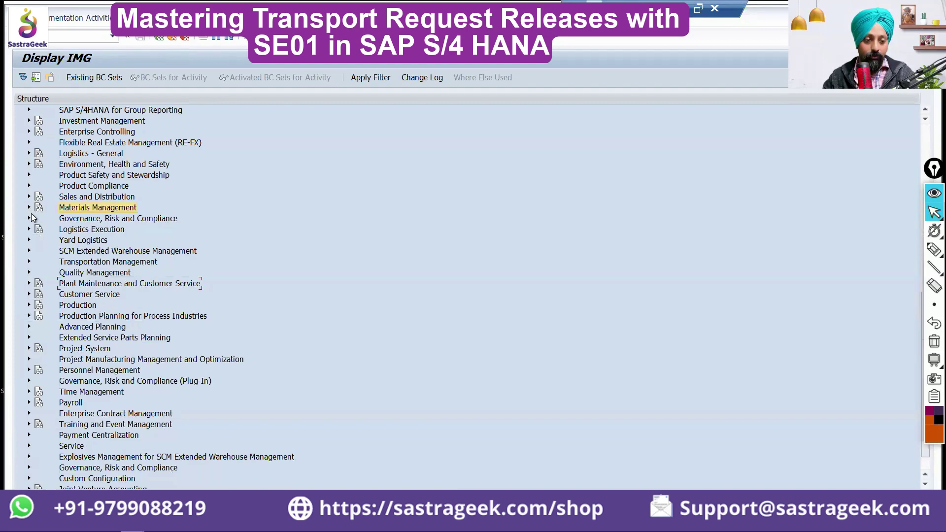
pyautogui.scroll(3, 31, 214)
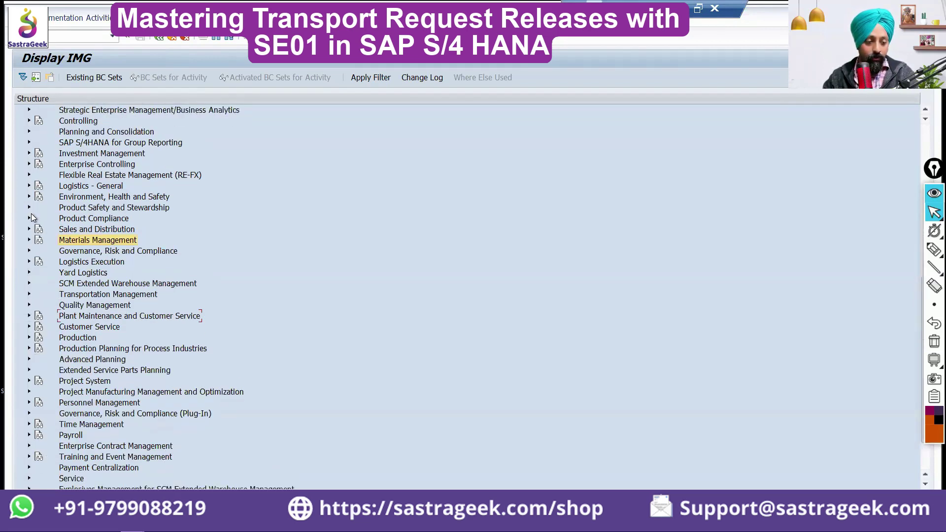
pyautogui.scroll(-1, 32, 217)
pyautogui.scroll(5, 31, 217)
pyautogui.click(29, 283)
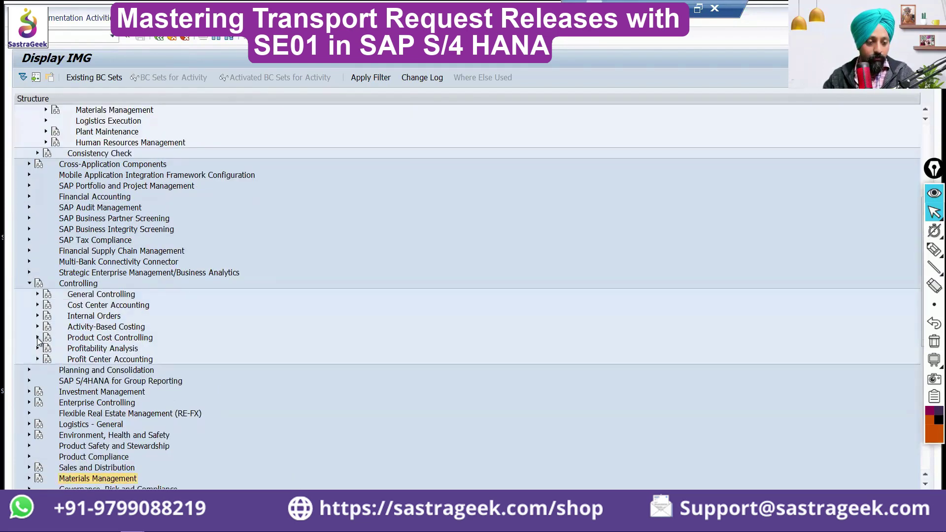
pyautogui.click(38, 337)
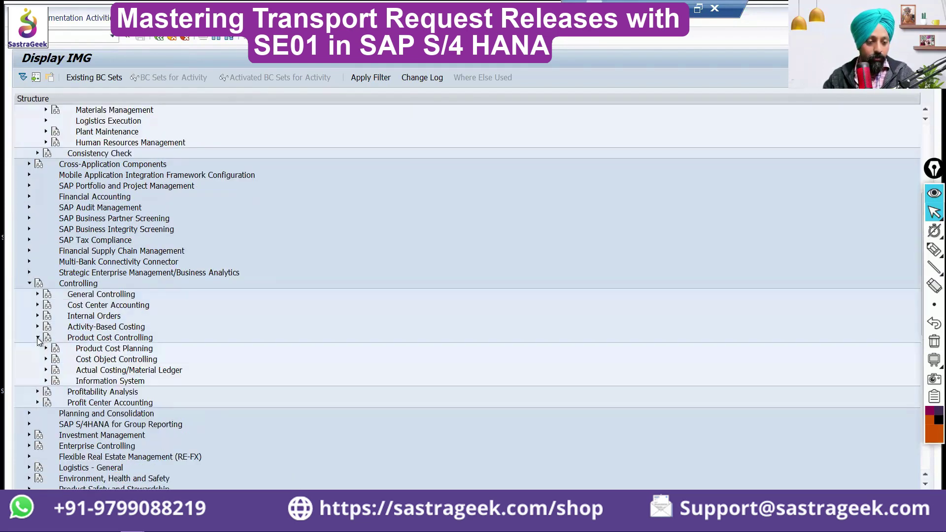
pyautogui.click(45, 370)
pyautogui.click(112, 374)
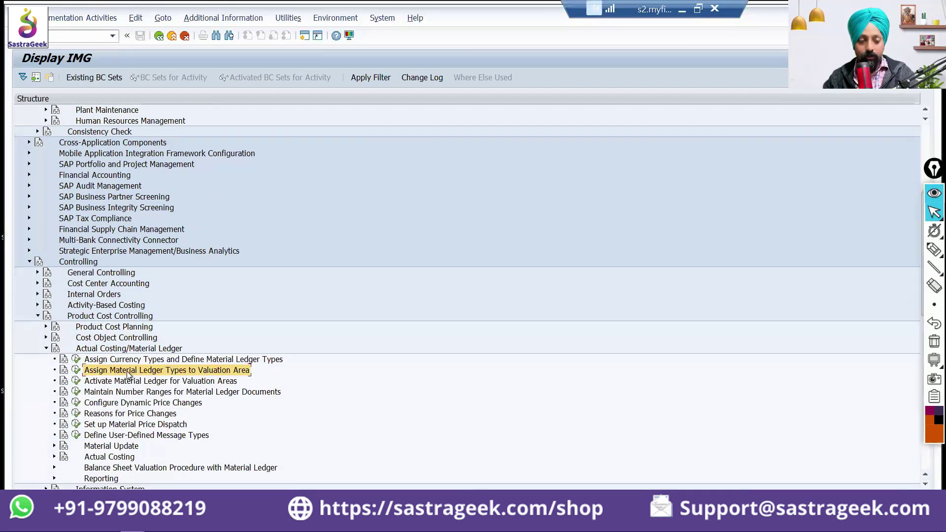
# Step: In the ledger type assignment table, change valuation area SGS3's material ledger type from 0001 to 9000
pyautogui.click(76, 371)
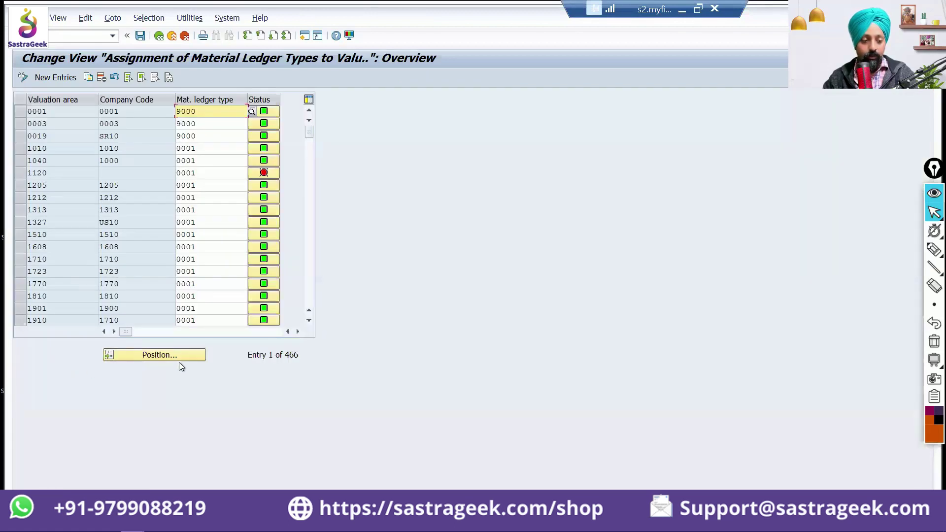
pyautogui.click(179, 354)
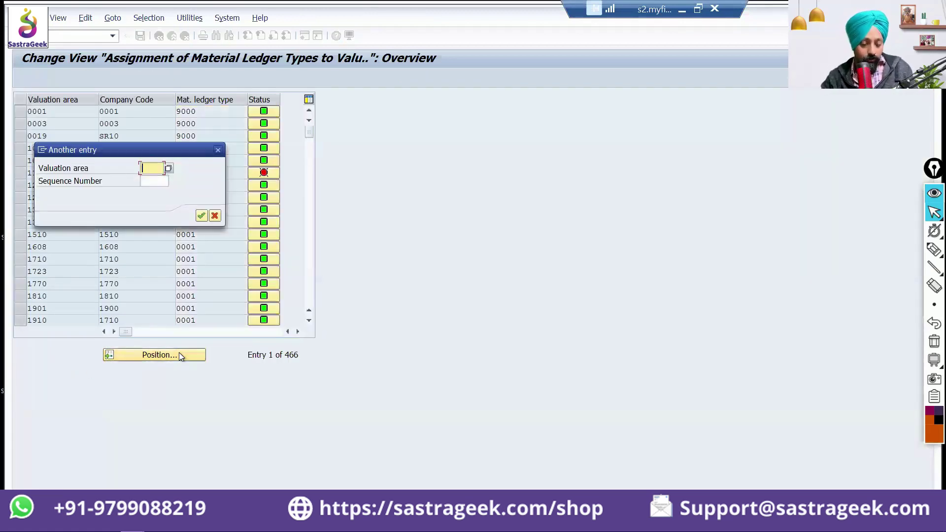
pyautogui.write('SGS3')
pyautogui.press('Return')
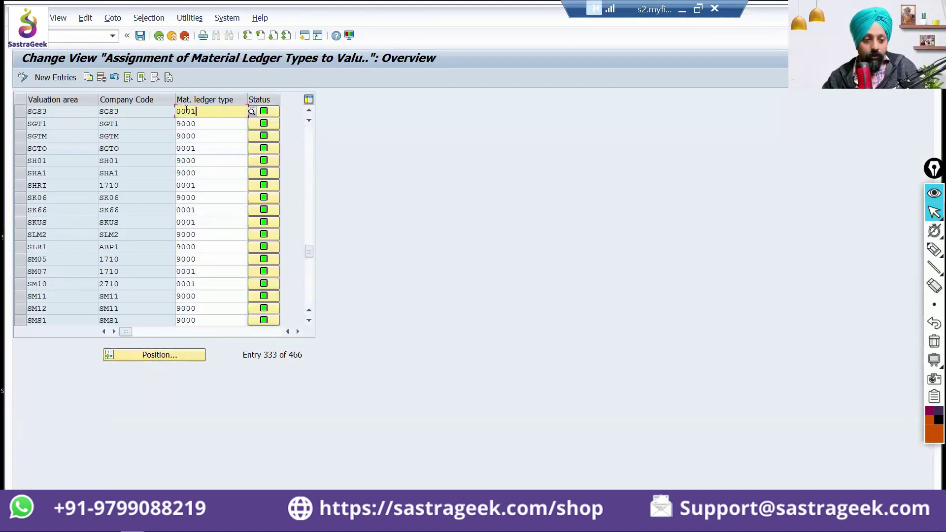
pyautogui.moveTo(197, 111); pyautogui.dragTo(177, 111)
pyautogui.write('9000')
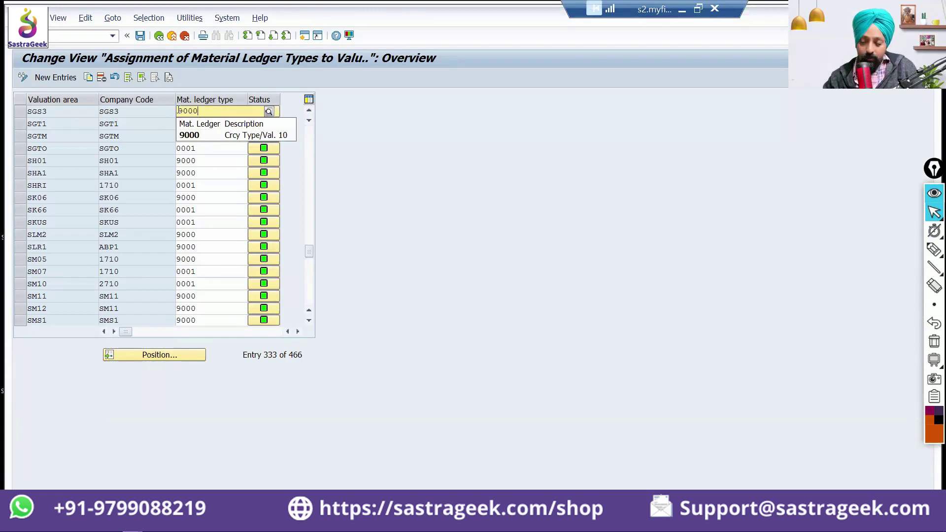
pyautogui.press('Return')
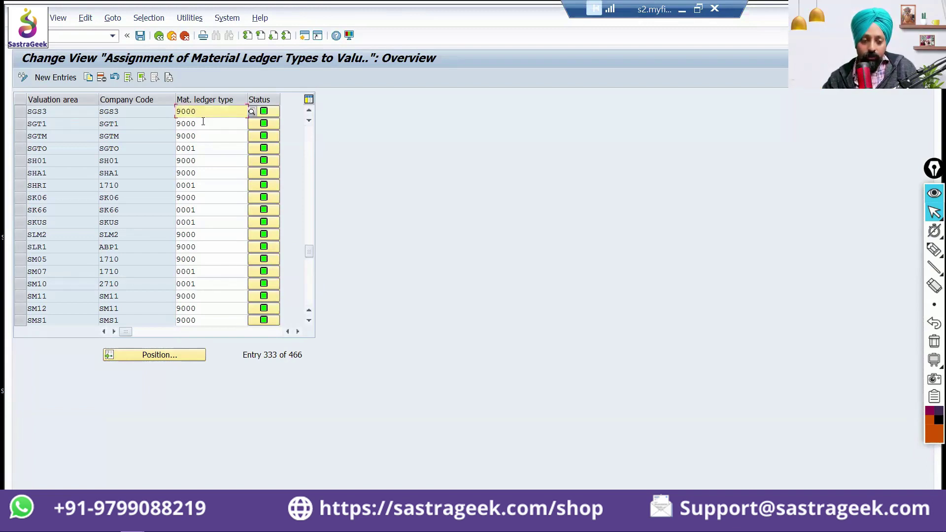
# Step: Save the assignment to the SGS3 customizing request and return to the IMG tree
pyautogui.click(139, 37)
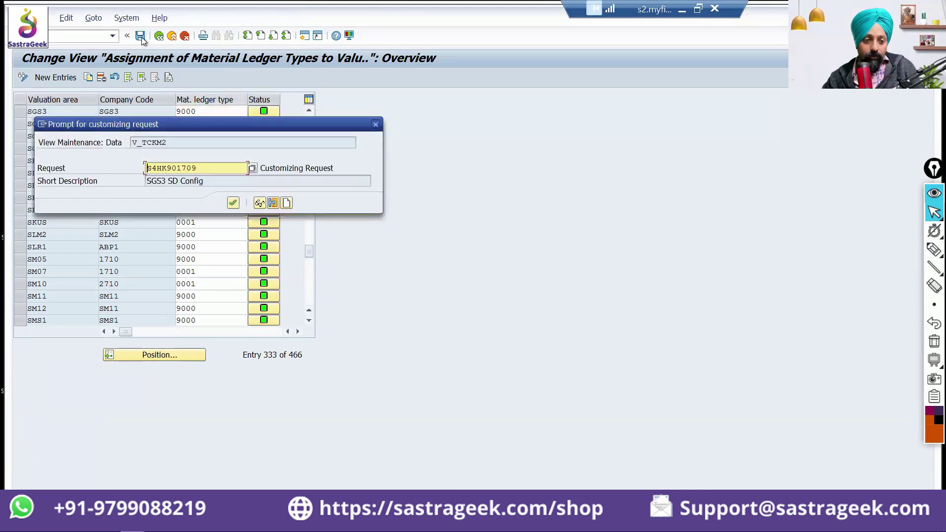
pyautogui.press('Return')
pyautogui.press('F3')
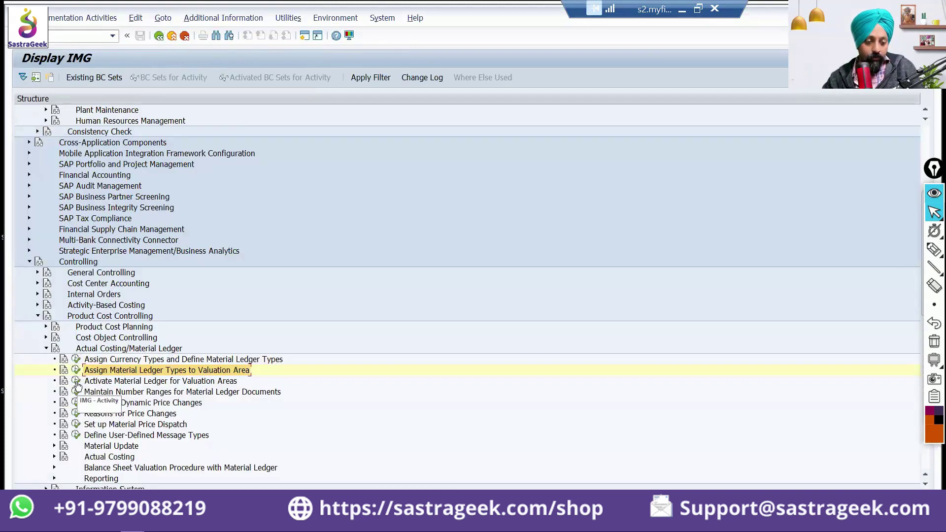
# Step: In the Activate Material Ledger table, locate valuation area SGS3 and enter price determination 2
pyautogui.click(77, 381)
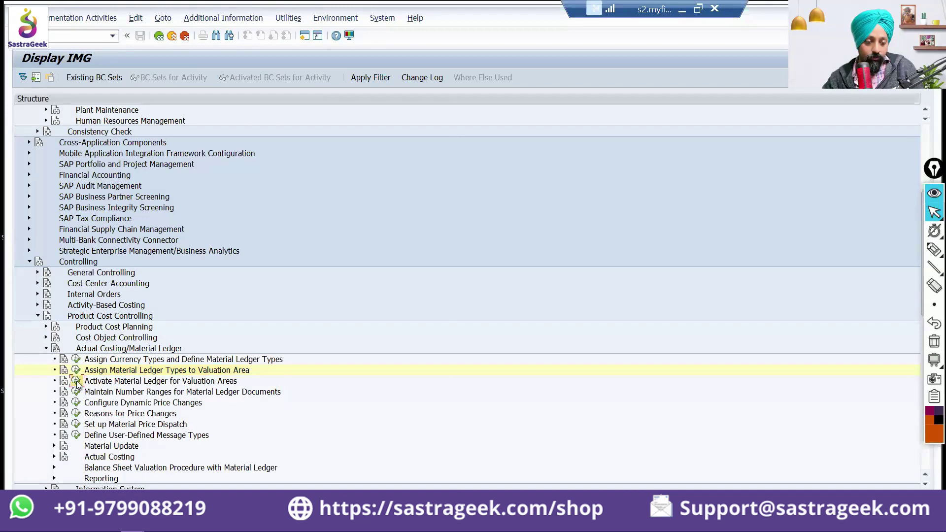
pyautogui.doubleClick(68, 154)
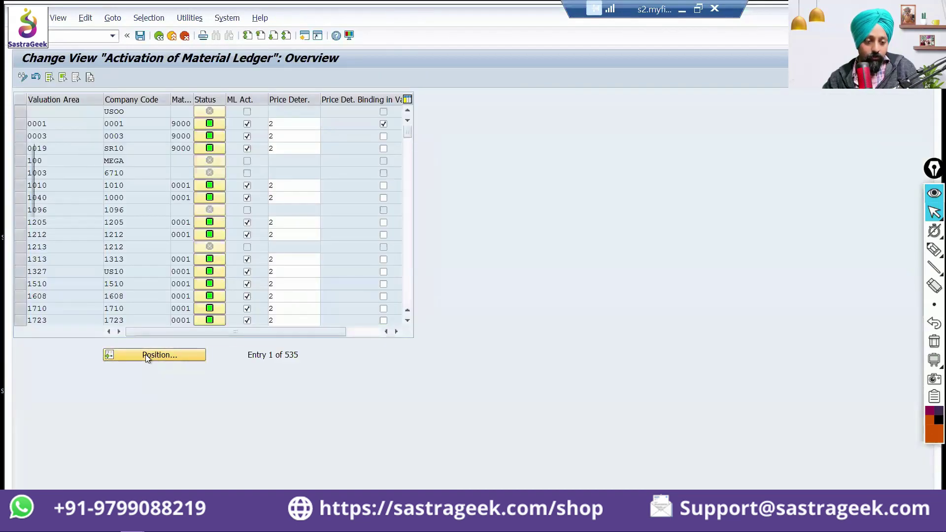
pyautogui.click(146, 353)
pyautogui.write('SGS')
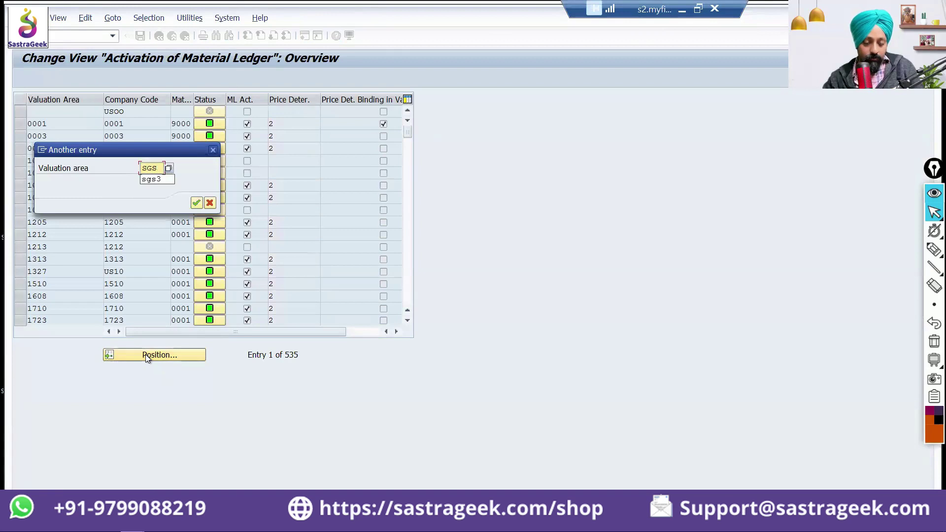
pyautogui.press('Return')
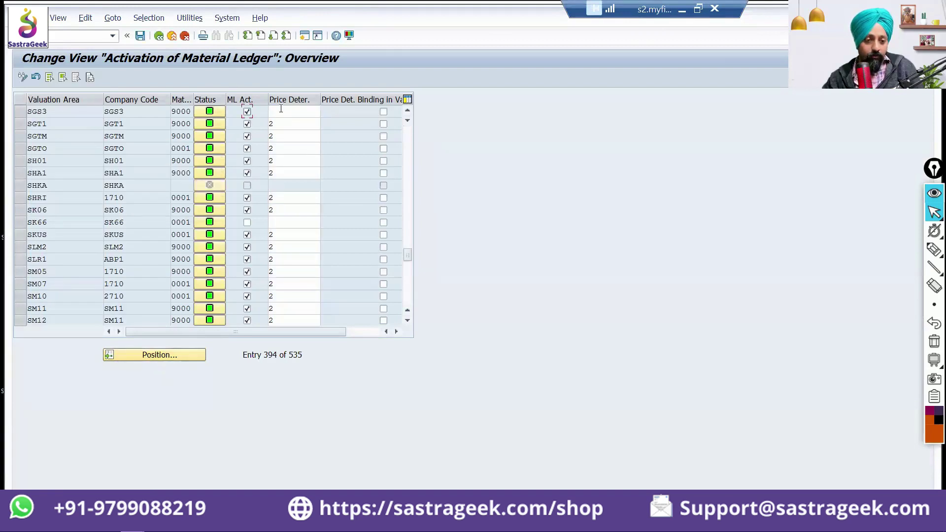
pyautogui.click(281, 108)
pyautogui.write('2')
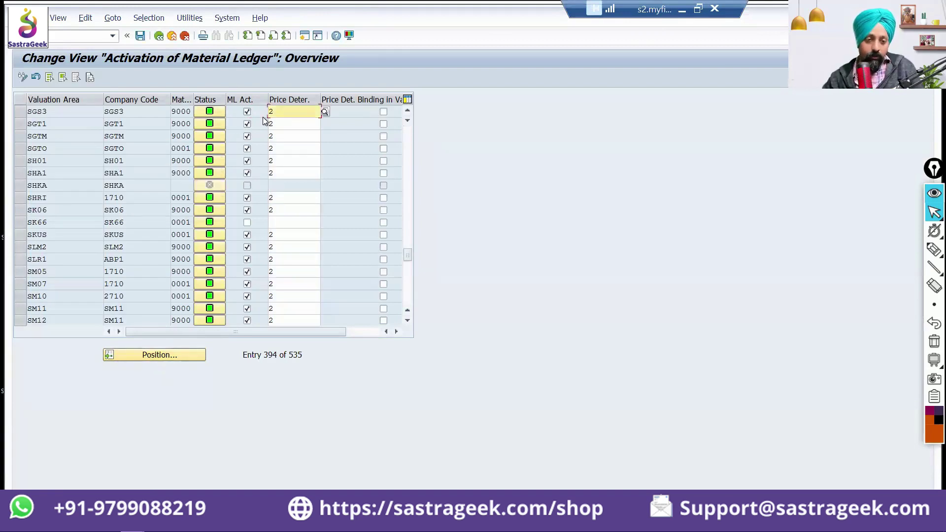
# Step: Save the SGS3 activation, acknowledging the conversion notice and recording it in the customizing request
pyautogui.press('Return')
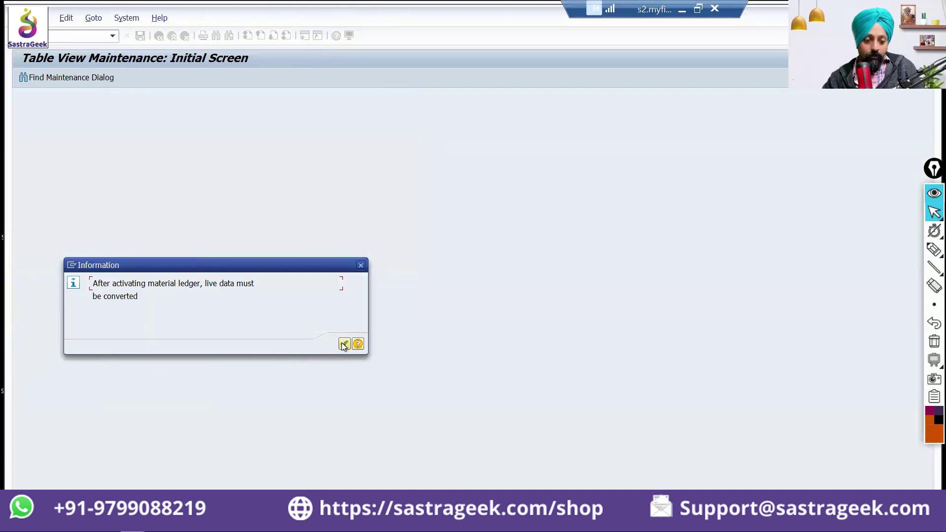
pyautogui.click(344, 345)
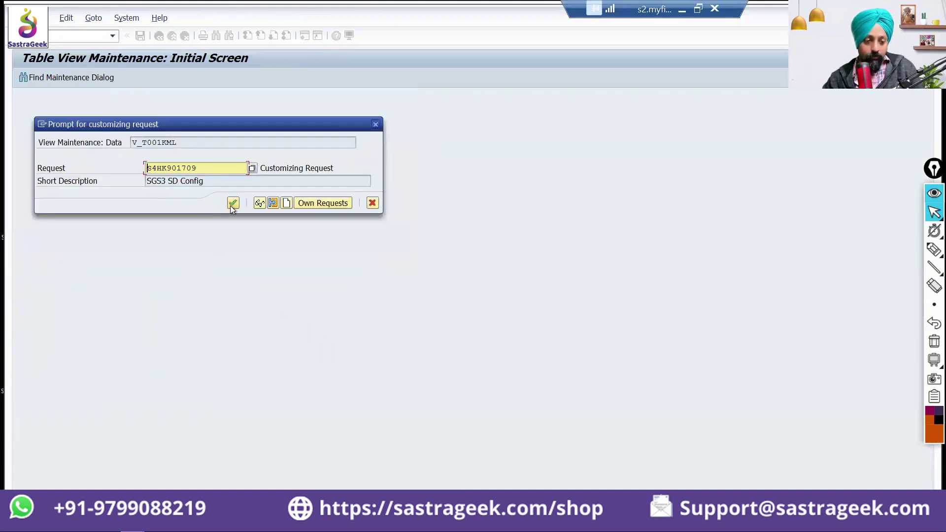
pyautogui.click(233, 203)
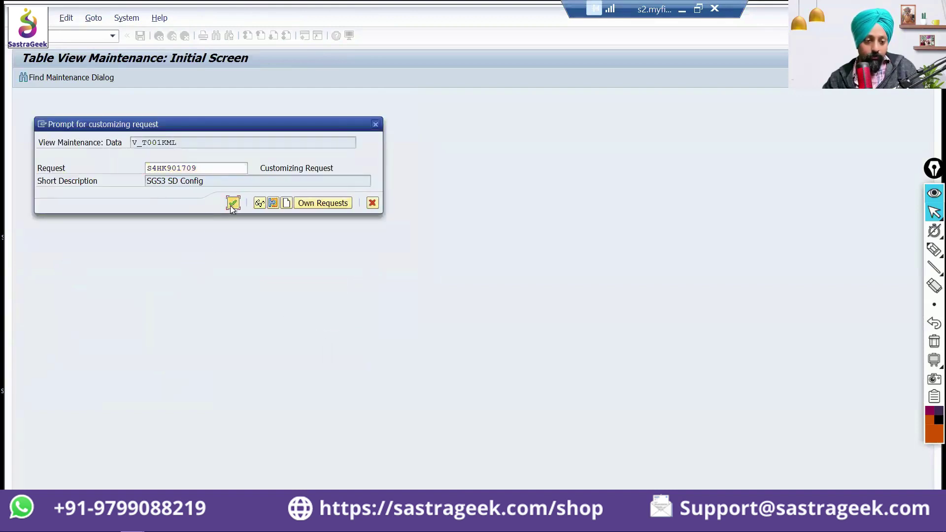
pyautogui.click(64, 34)
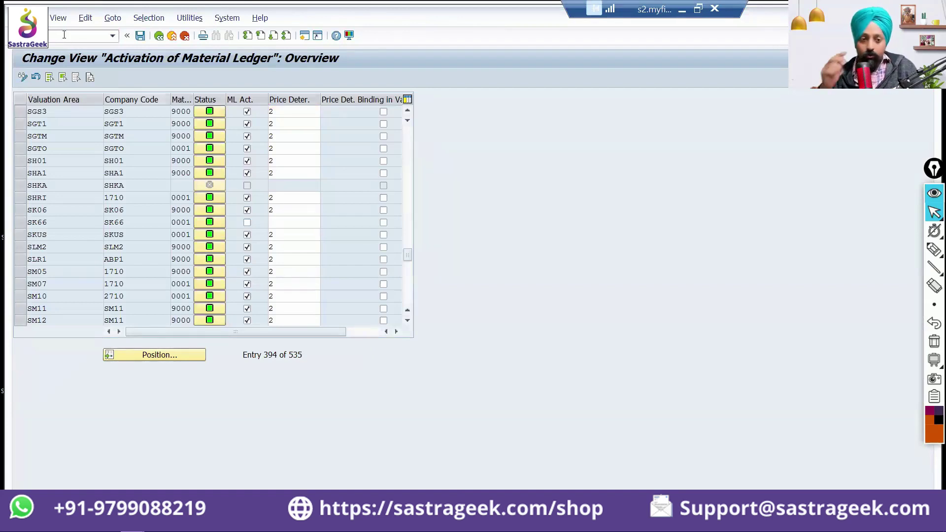
# Step: Run CKMSTART for plant SGS3 with Test Run and Background Processing switched off
pyautogui.write('/nckmstart')
pyautogui.press('Return')
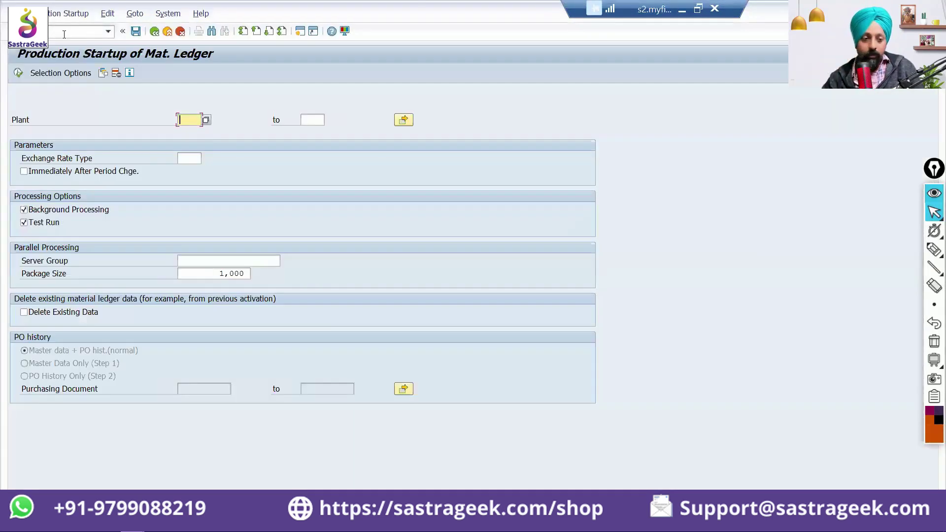
pyautogui.write('SGS3')
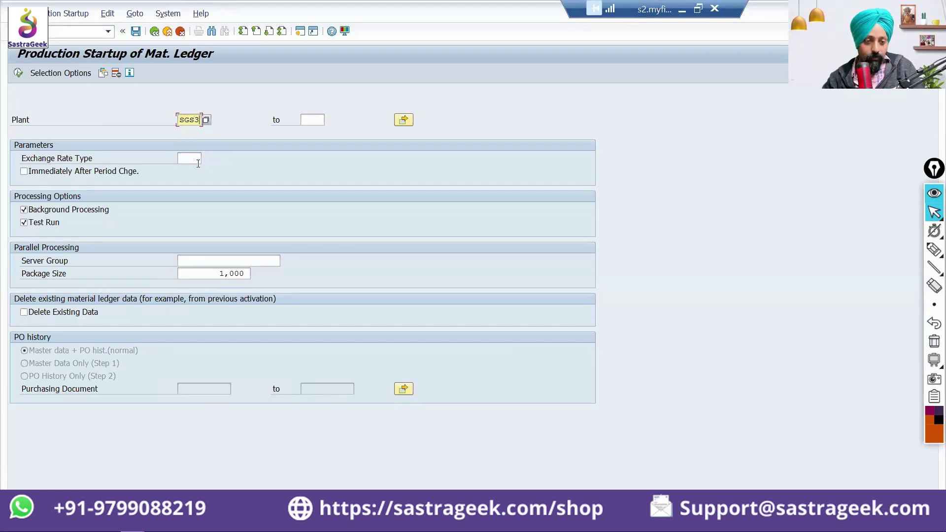
pyautogui.click(23, 222)
pyautogui.click(24, 211)
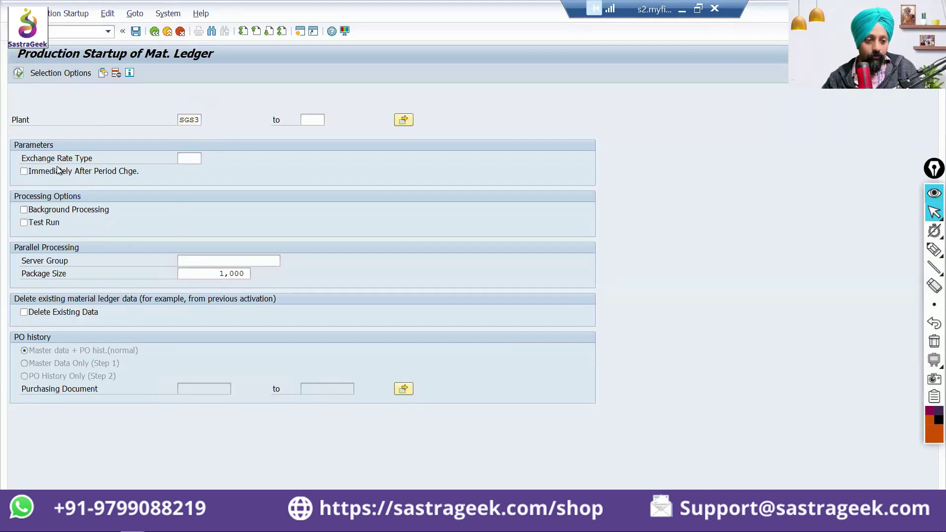
pyautogui.press('F8')
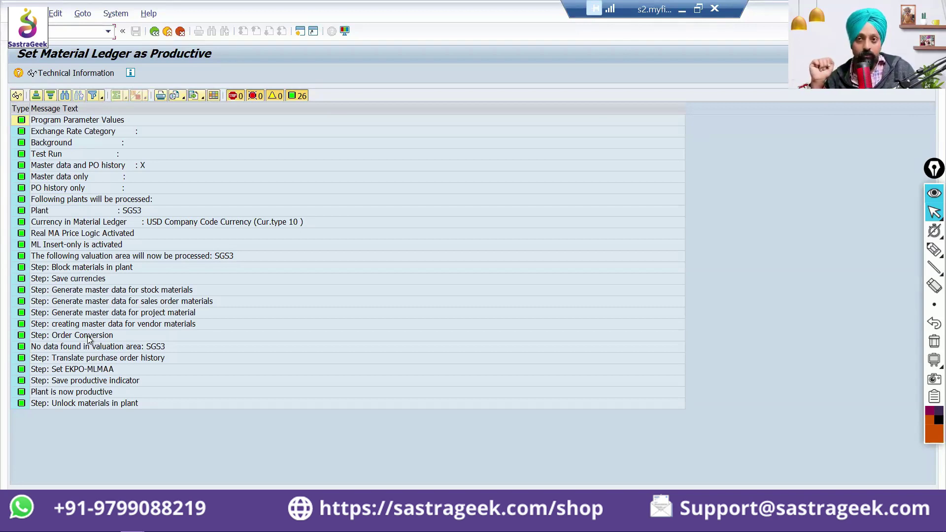
# Step: Go to transaction MM01 (Create Material) via the command field
pyautogui.click(61, 32)
pyautogui.write('/nmm01')
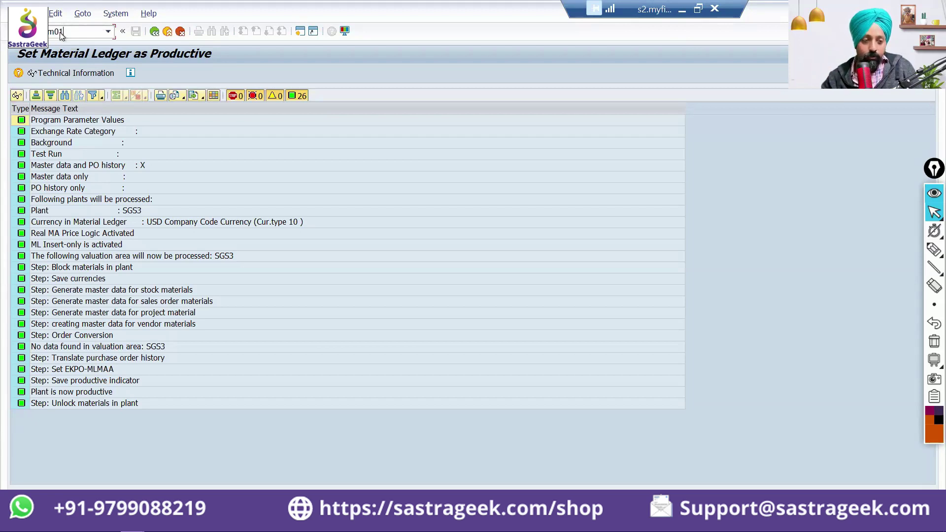
pyautogui.press('Return')
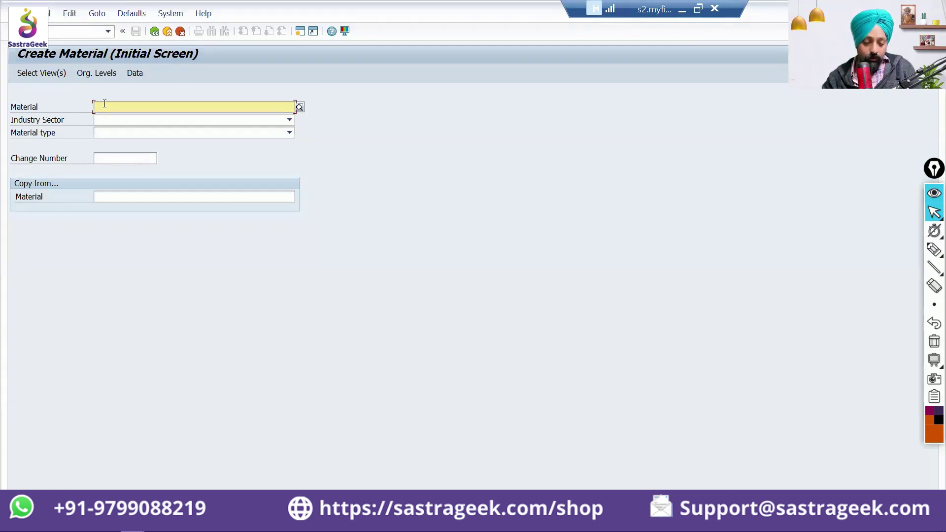
# Step: Enter material SGS3_FG01 with industry sector M Mechanical engineering and bring up the material type list
pyautogui.write('scs3')
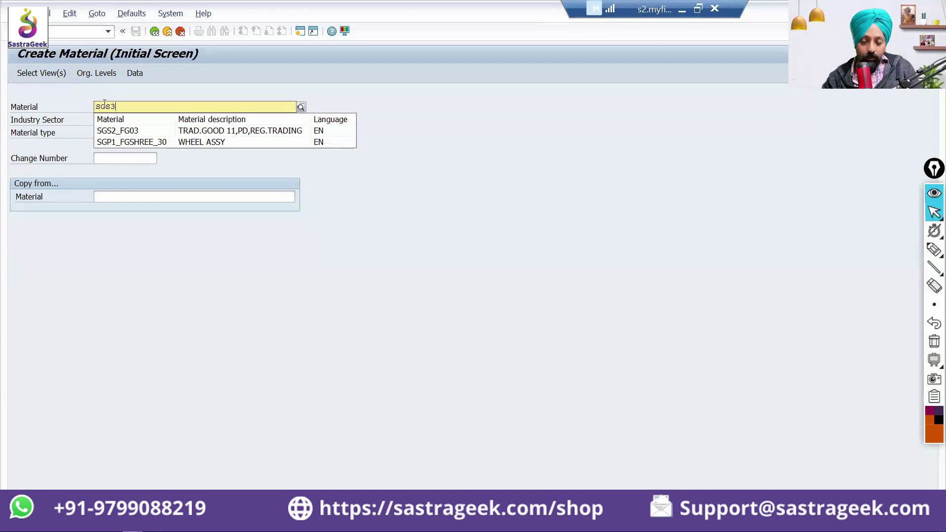
pyautogui.write('_')
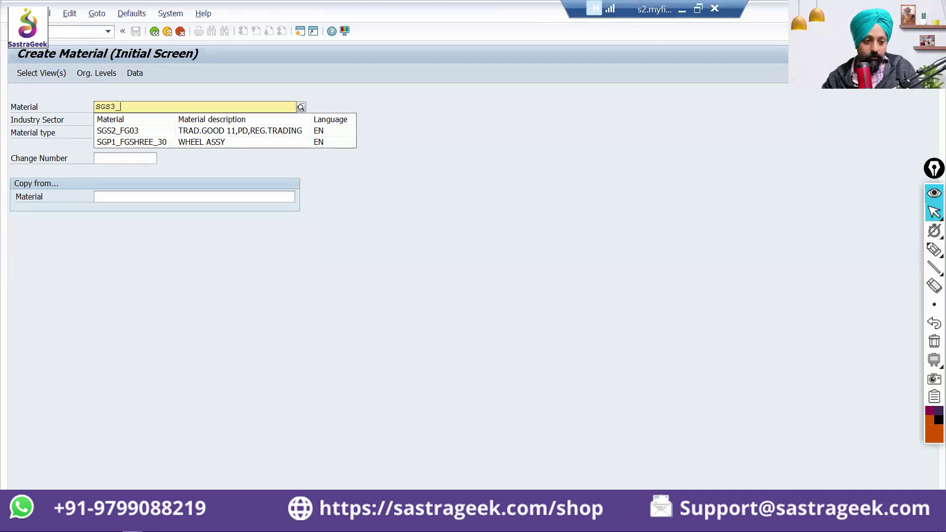
pyautogui.write('FG01')
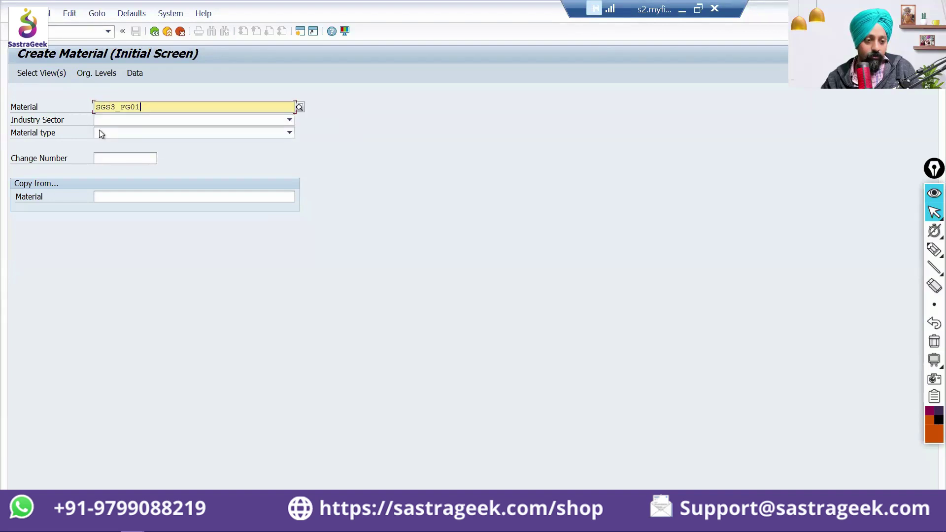
pyautogui.click(104, 119)
pyautogui.press('m')
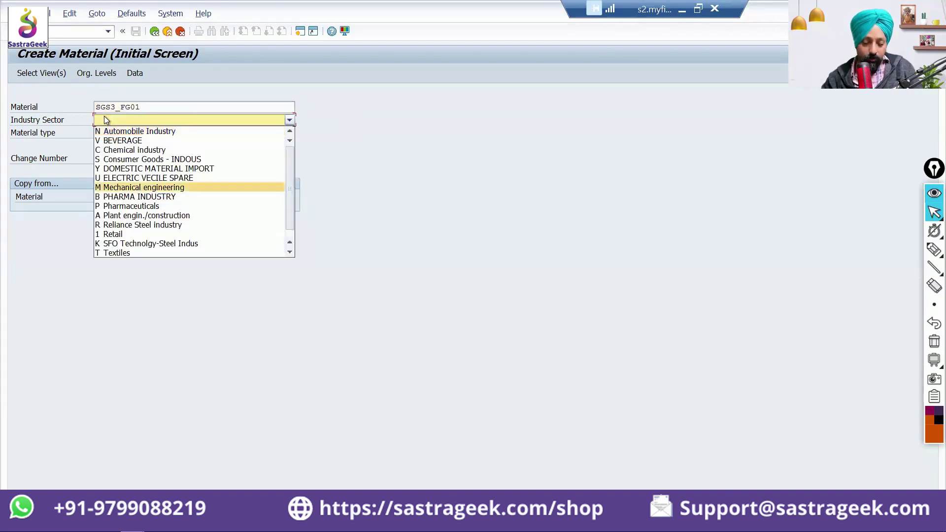
pyautogui.press('Tab')
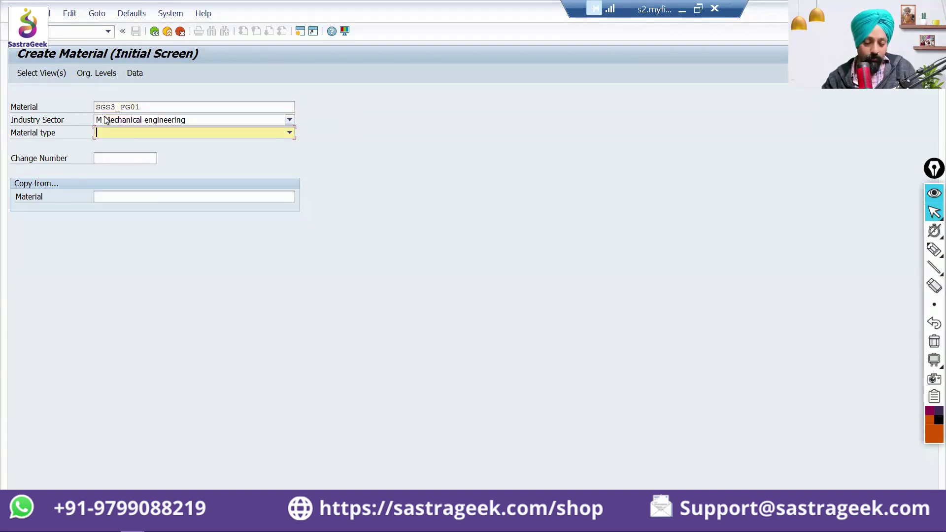
pyautogui.press('f')
pyautogui.click(289, 133)
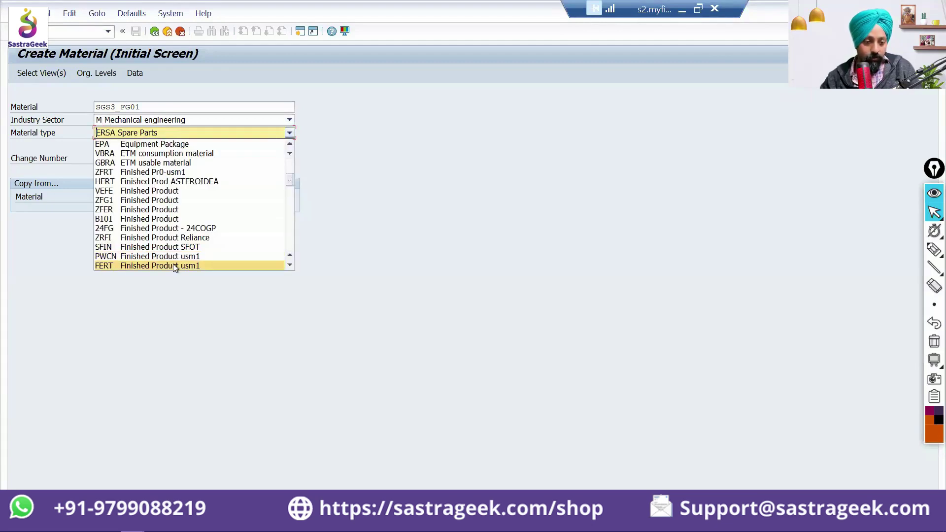
# Step: Create SGS3_FG01 as FERT for plant SGS3 and check Accounting 1 shows ML active, price determination 2
pyautogui.click(128, 264)
pyautogui.press('Return')
pyautogui.scroll(-6, 219, 263)
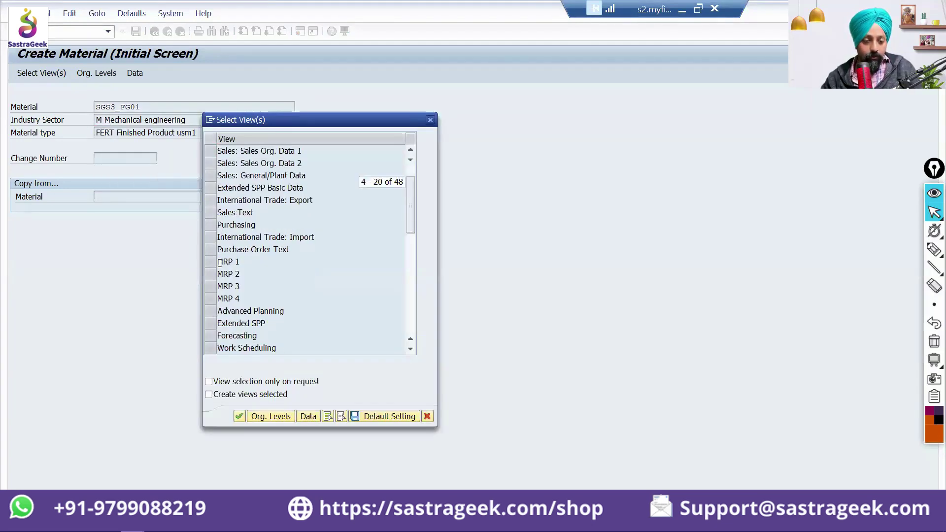
pyautogui.press('Return')
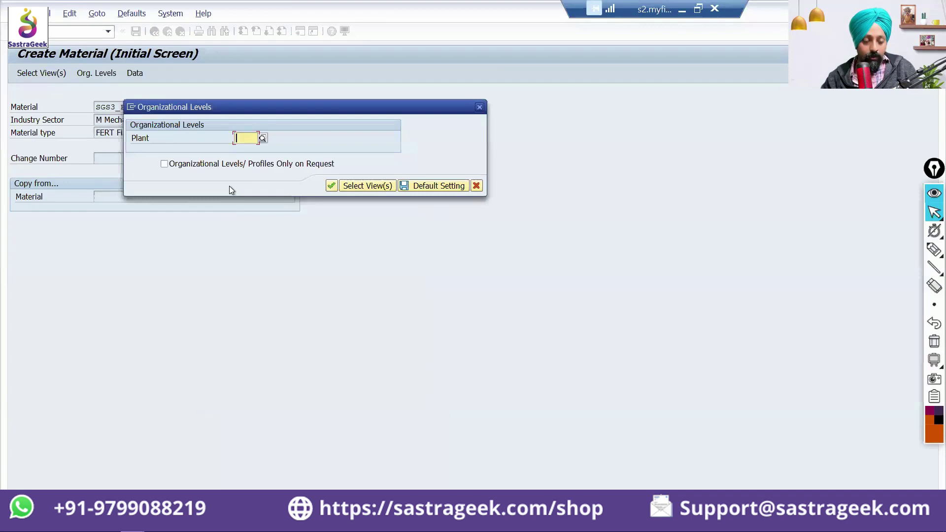
pyautogui.write('SGS3')
pyautogui.press('Return')
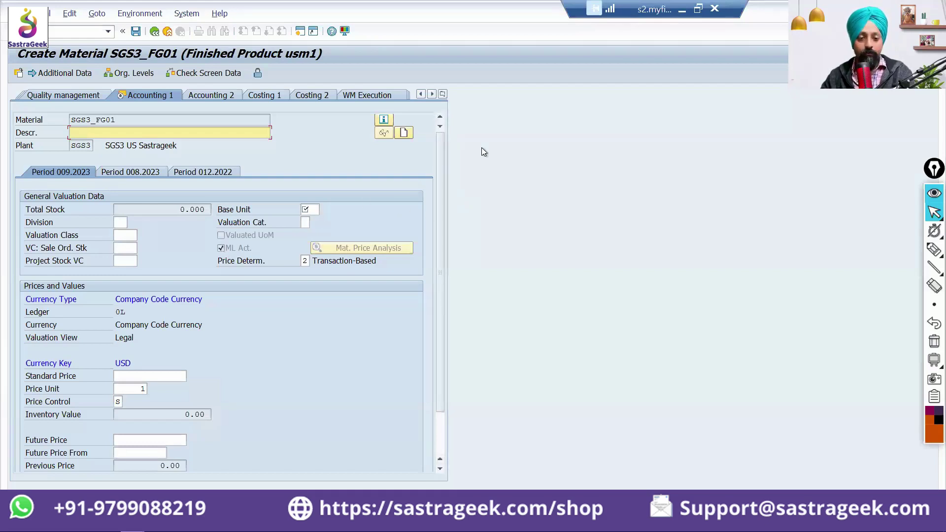
pyautogui.moveTo(436, 199); pyautogui.dragTo(440, 136)
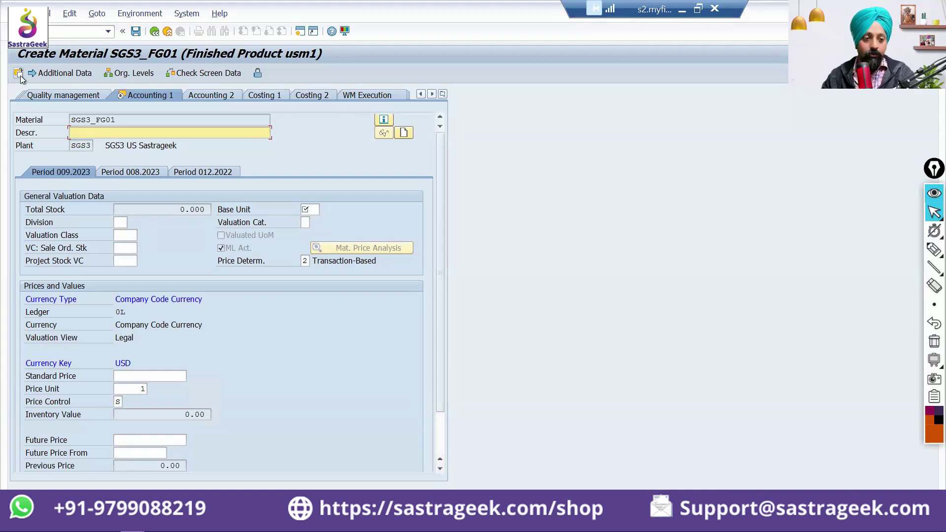
pyautogui.click(75, 30)
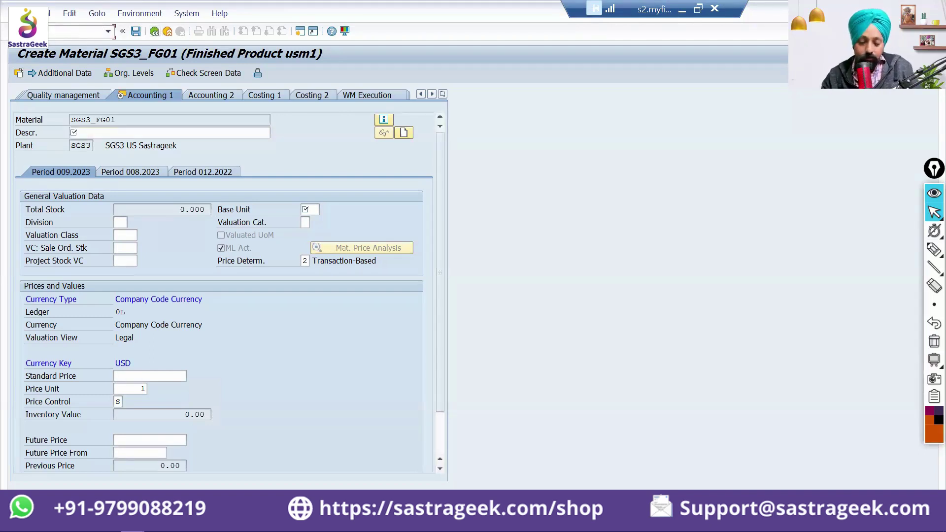
# Step: Open SE01, dismiss the reminder popup, and list transport requests for your own user name
pyautogui.write('/nse01')
pyautogui.press('Return')
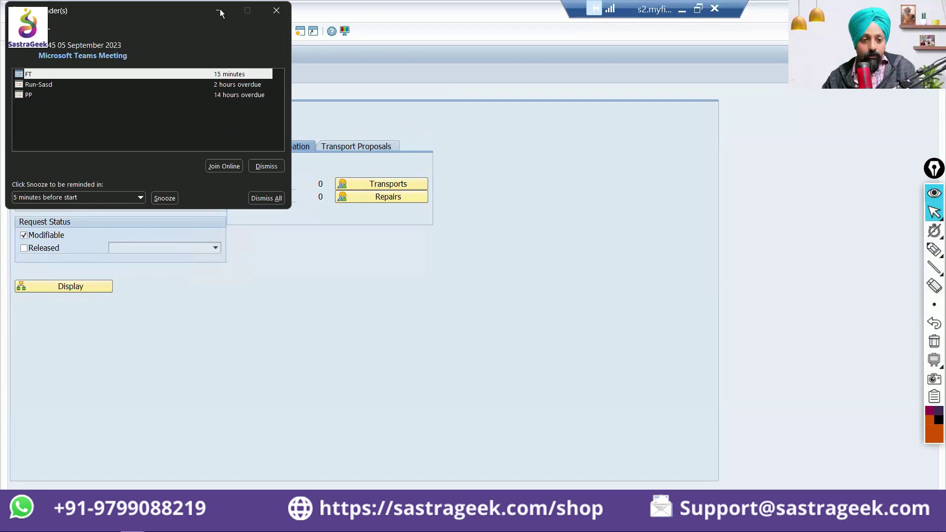
pyautogui.click(277, 11)
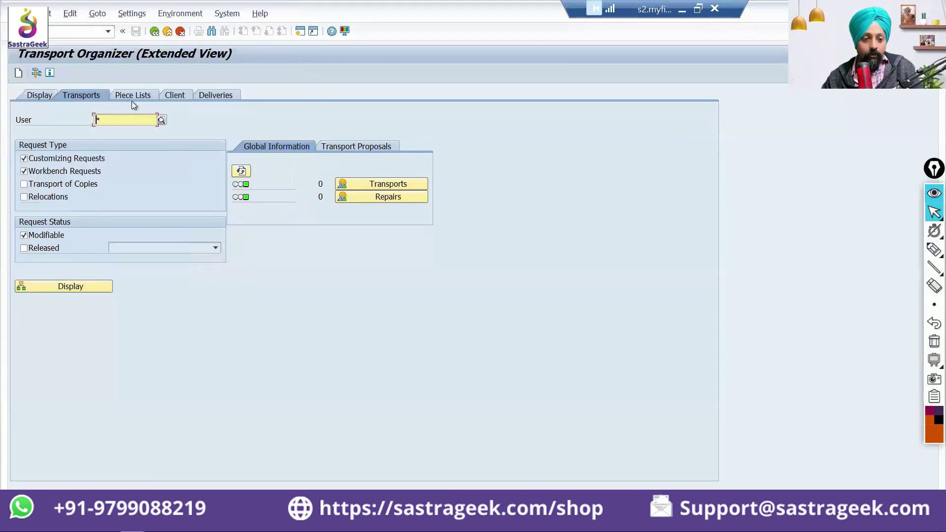
pyautogui.doubleClick(95, 120)
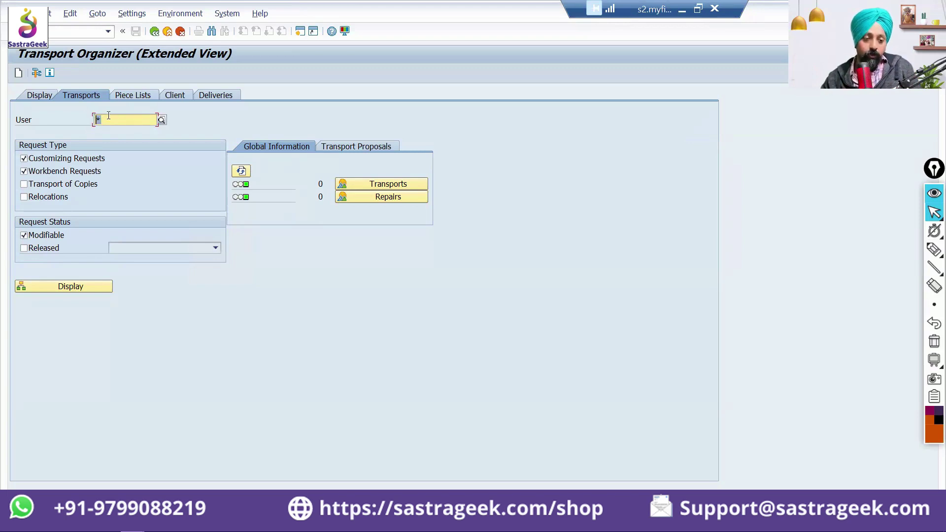
pyautogui.write('parminder')
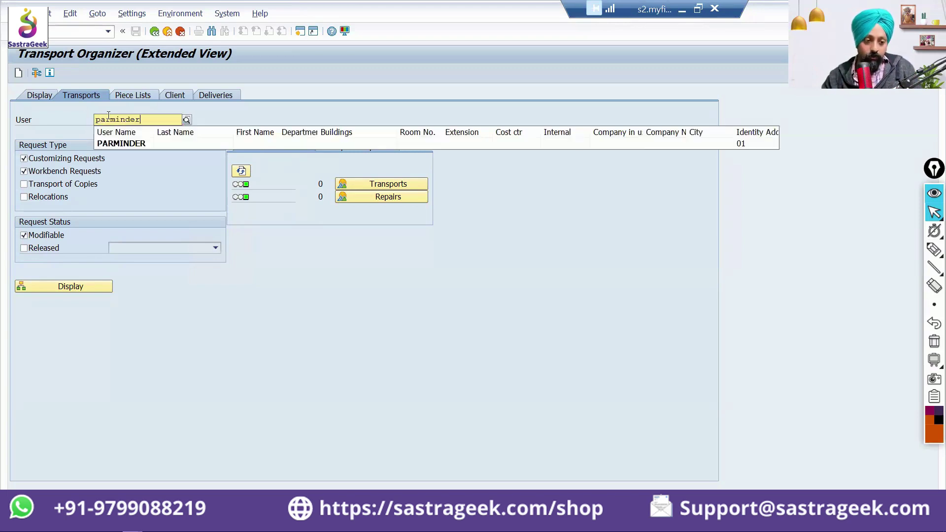
pyautogui.press('Return')
pyautogui.press('Return')
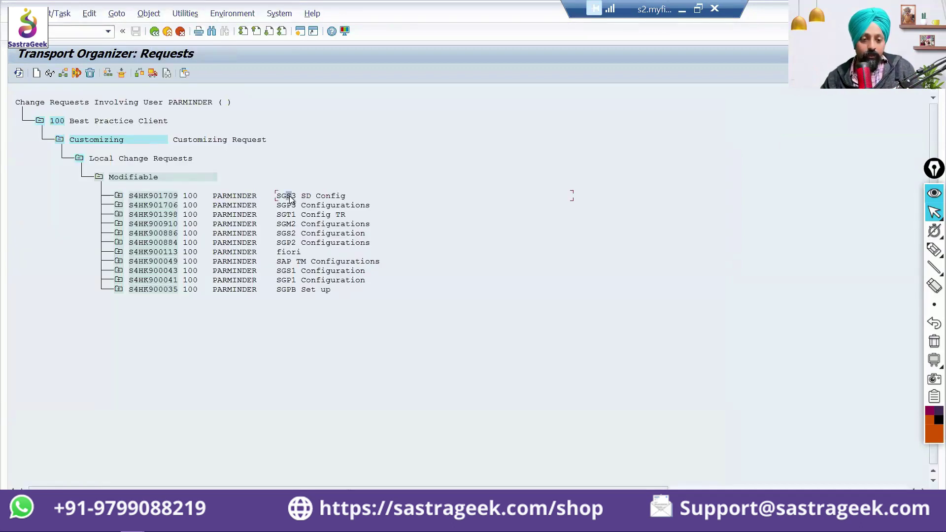
# Step: Expand request S4HK901709 and task S4HK901710, then select the task
pyautogui.click(120, 196)
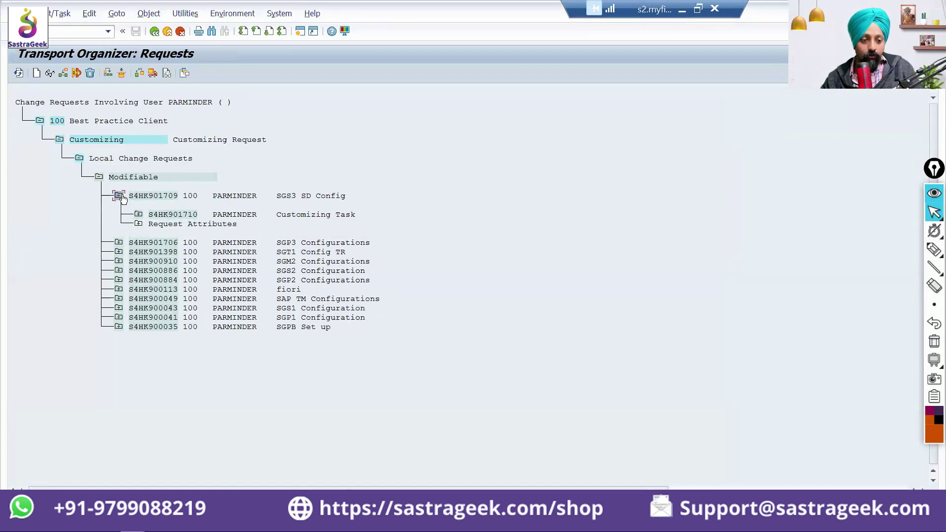
pyautogui.click(139, 215)
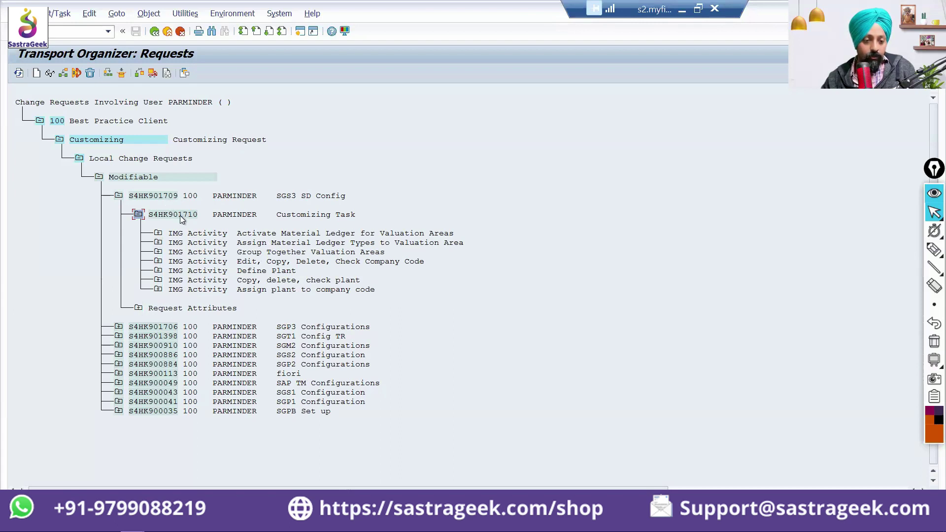
pyautogui.click(179, 215)
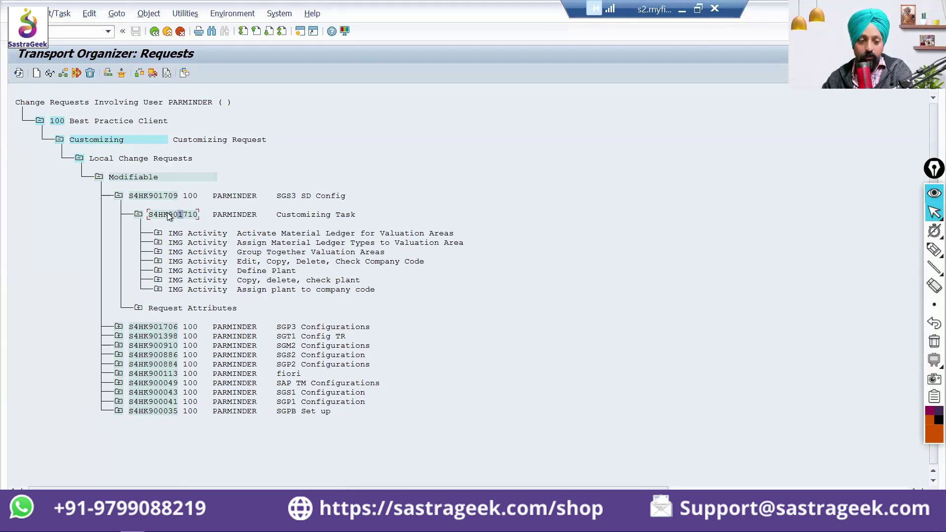
# Step: Release task S4HK901710 and then request S4HK901709 with Release Directly
pyautogui.click(153, 74)
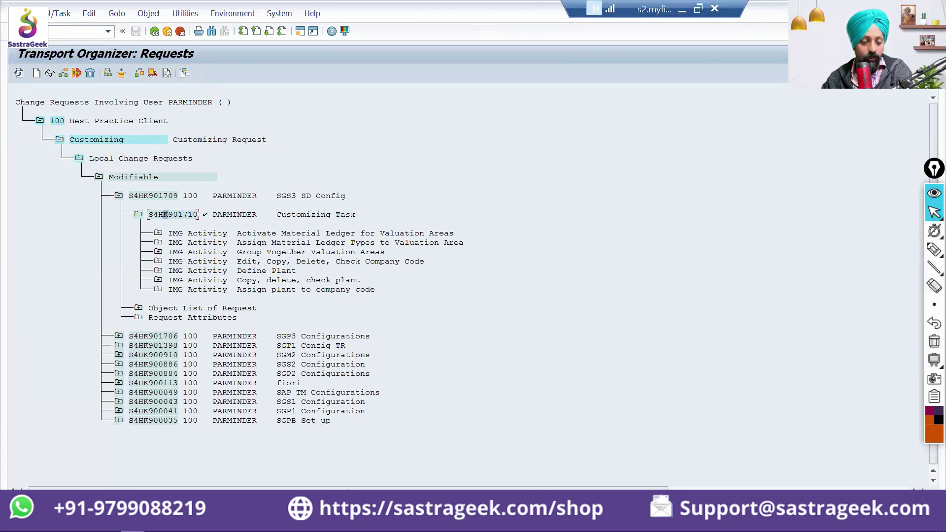
pyautogui.click(165, 197)
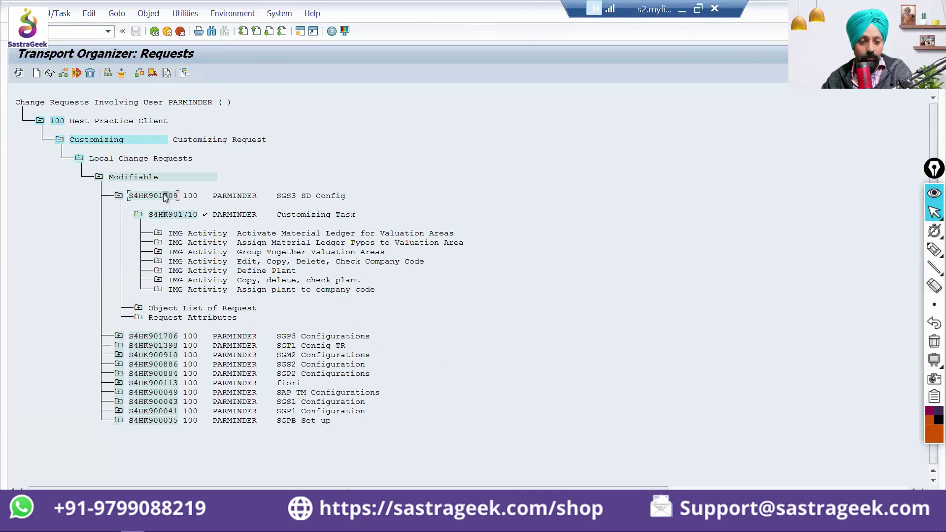
pyautogui.click(152, 74)
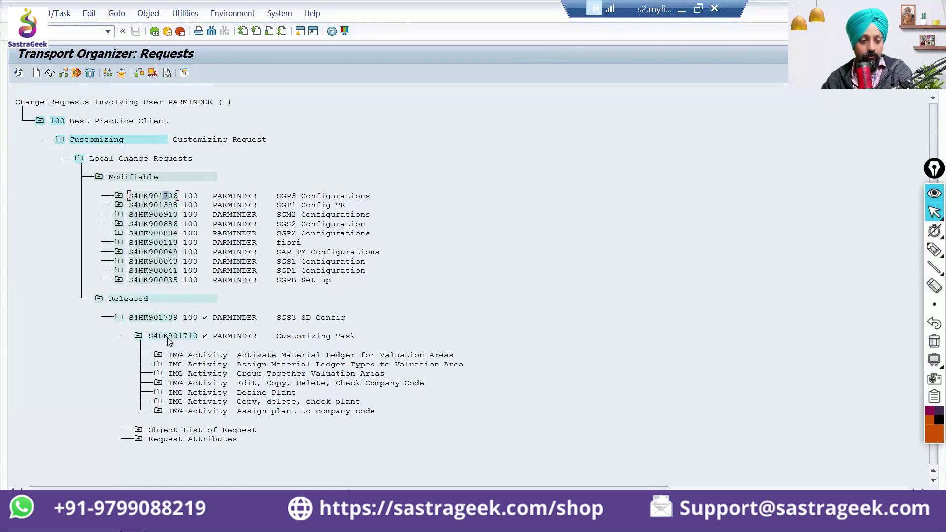
# Step: Under Released, expand request S4HK901709 and its task to show the seven IMG activities
pyautogui.click(119, 317)
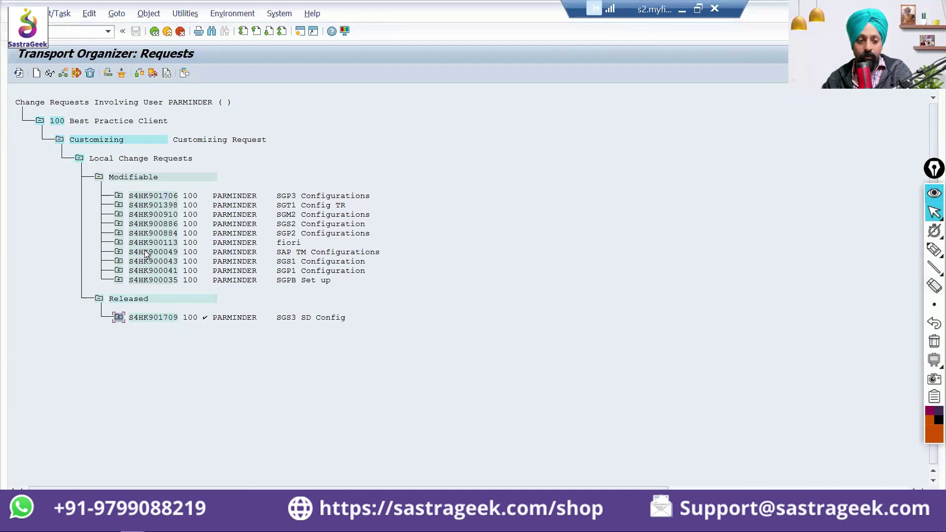
pyautogui.click(119, 317)
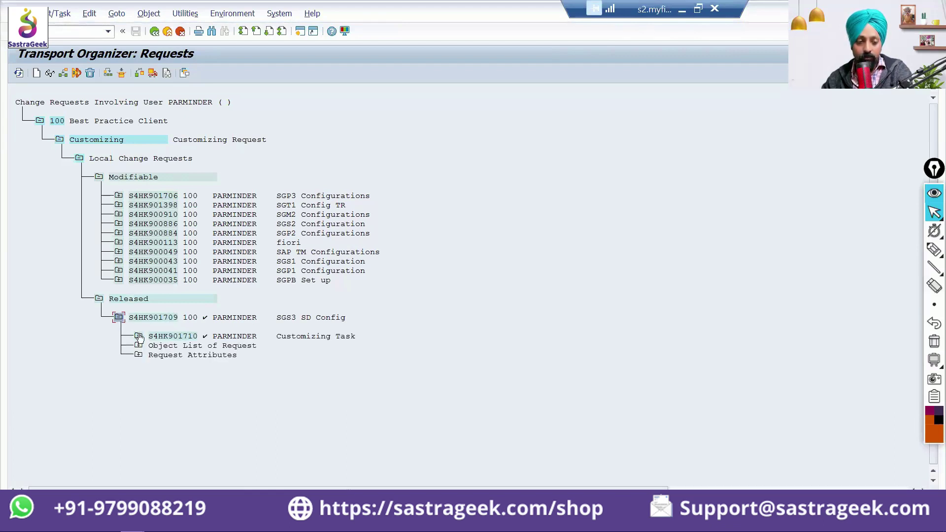
pyautogui.click(139, 337)
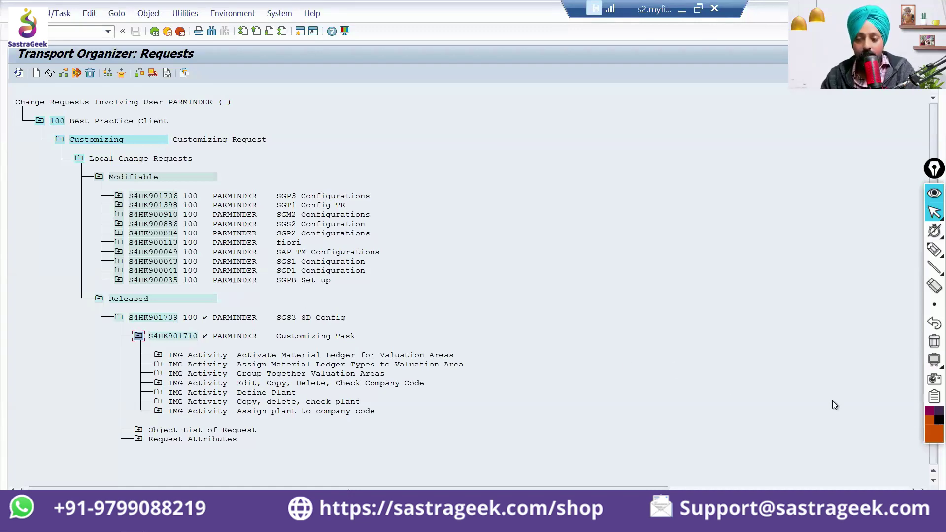
pyautogui.click(935, 380)
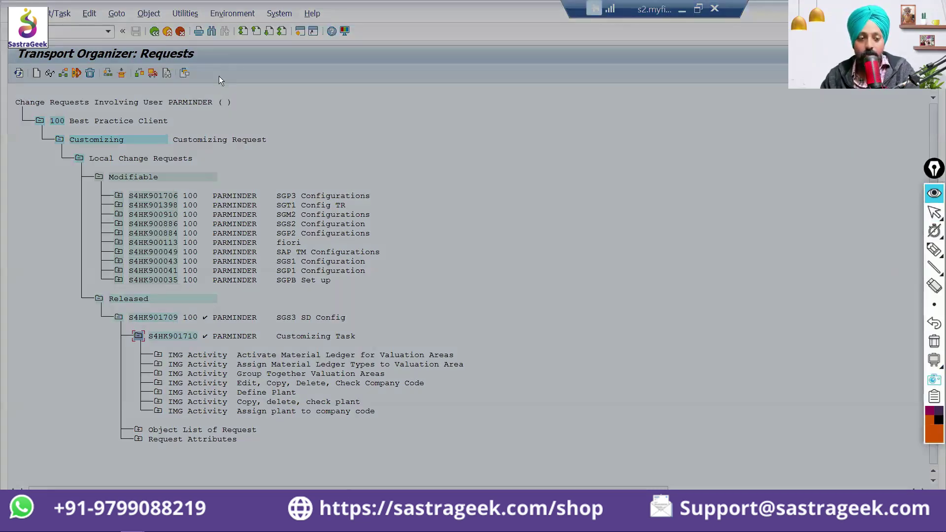
pyautogui.moveTo(12, 87); pyautogui.dragTo(698, 461)
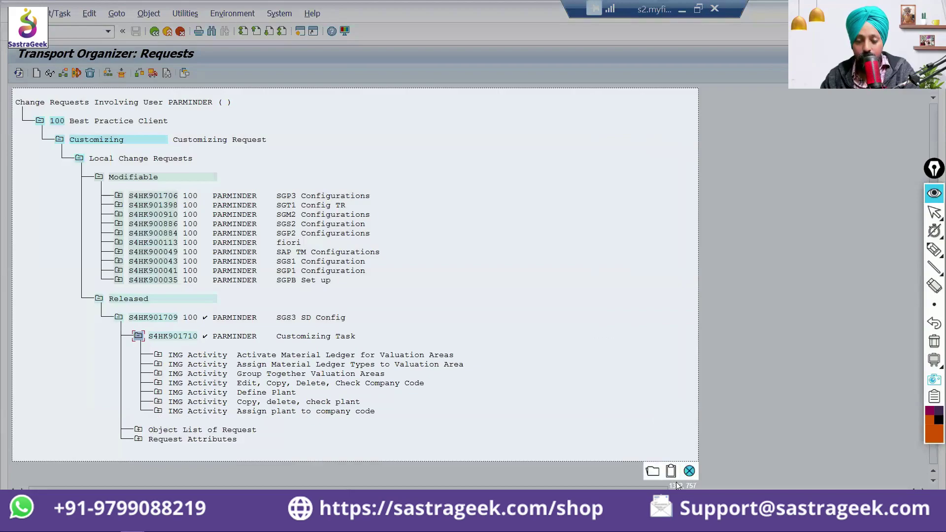